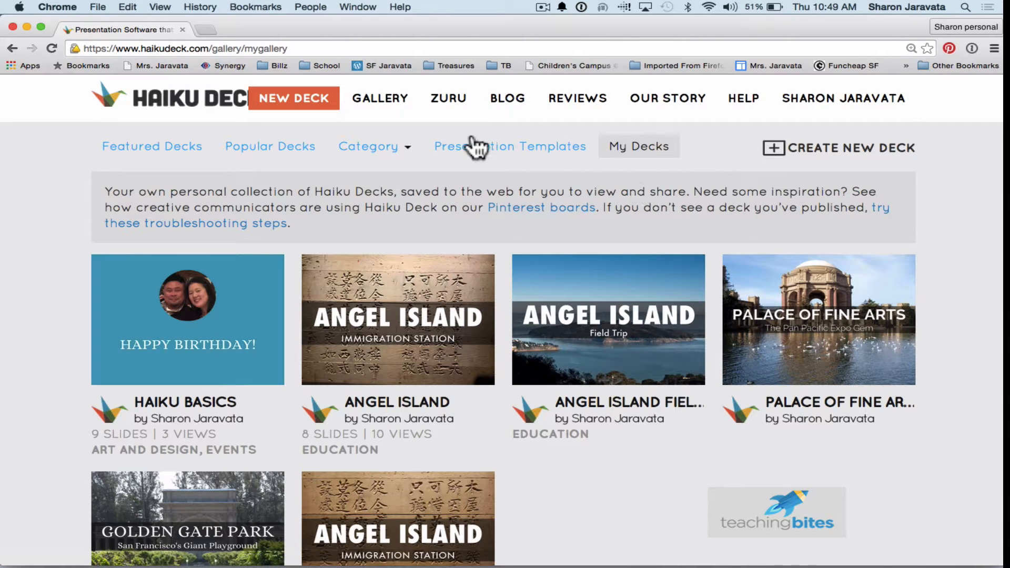
Create a new deck and title it "Golden Gate Bridge".
mouse_move(208, 299)
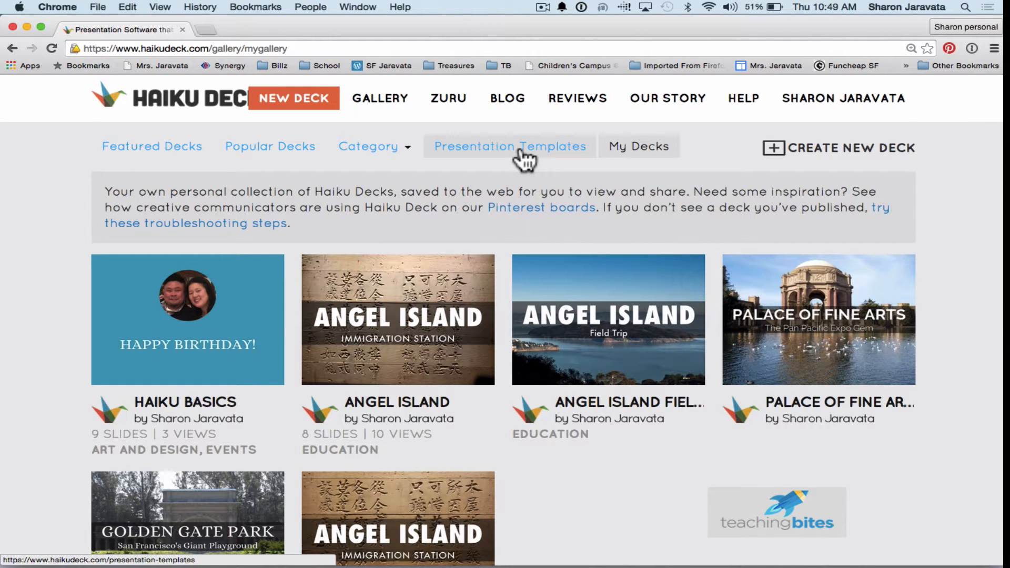
left_click(799, 154)
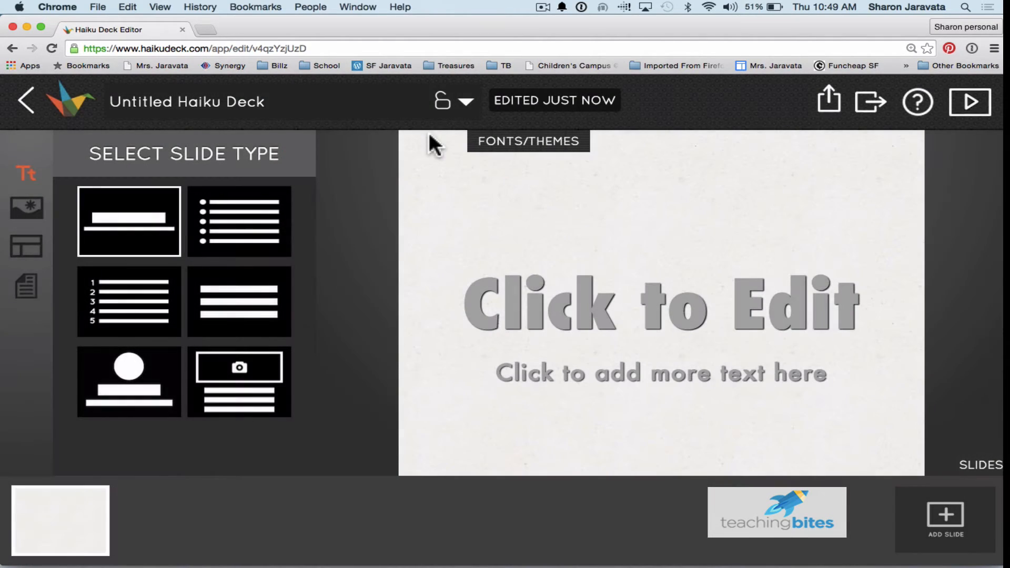
left_click(227, 100)
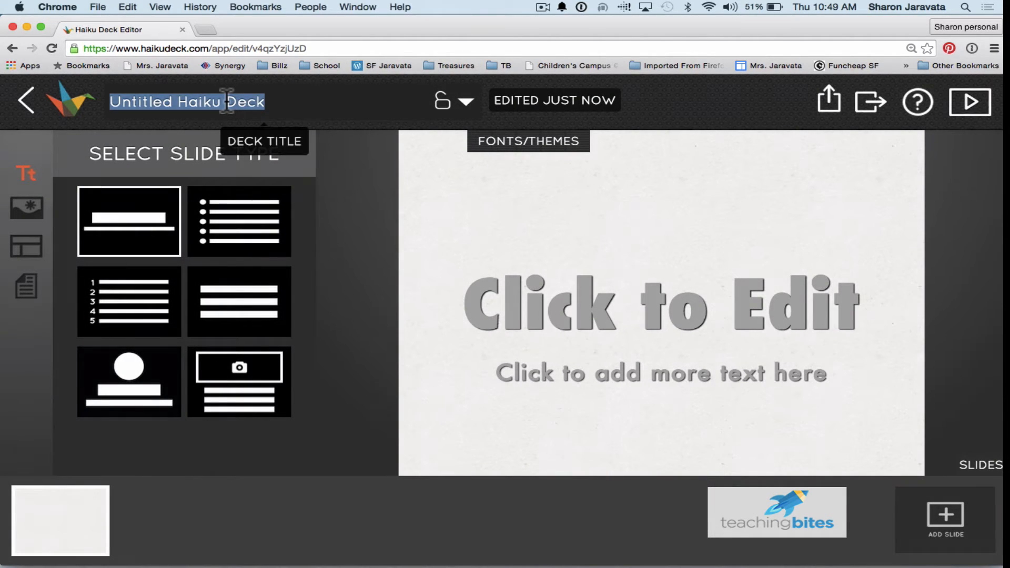
type("Golden Gate Bridge")
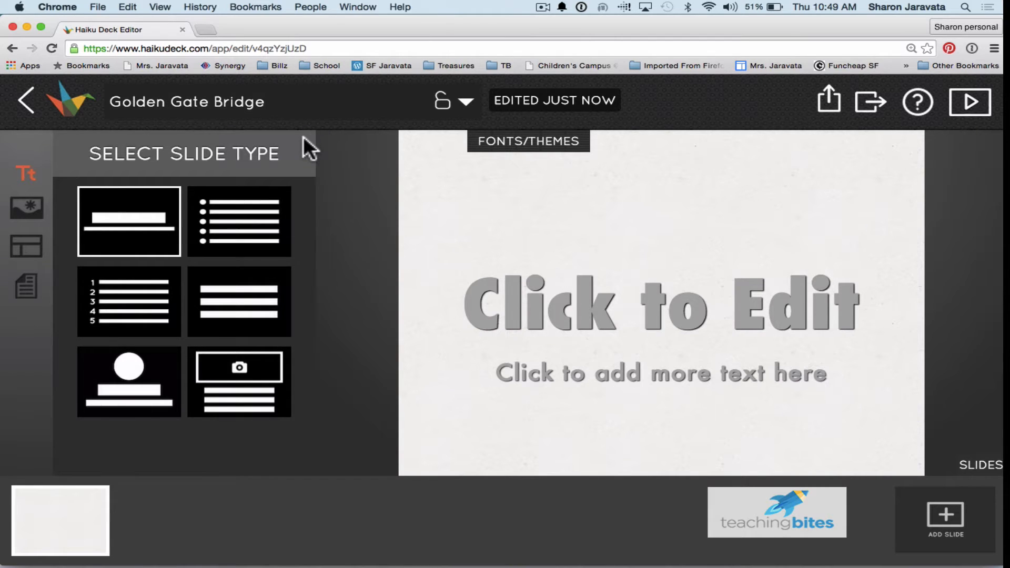
View the help overlay that explains the editor's controls and close it.
left_click(914, 104)
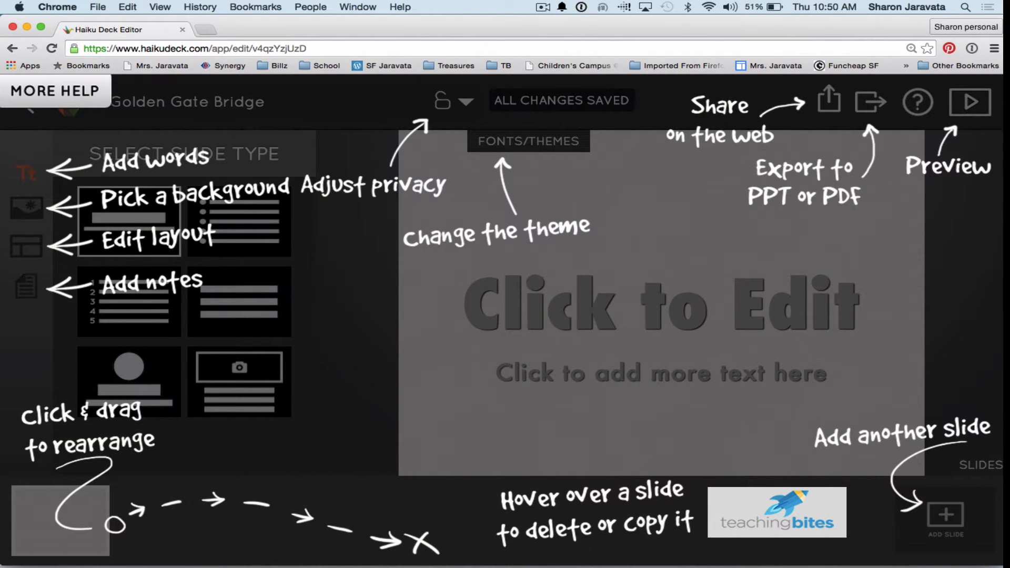
left_click(724, 217)
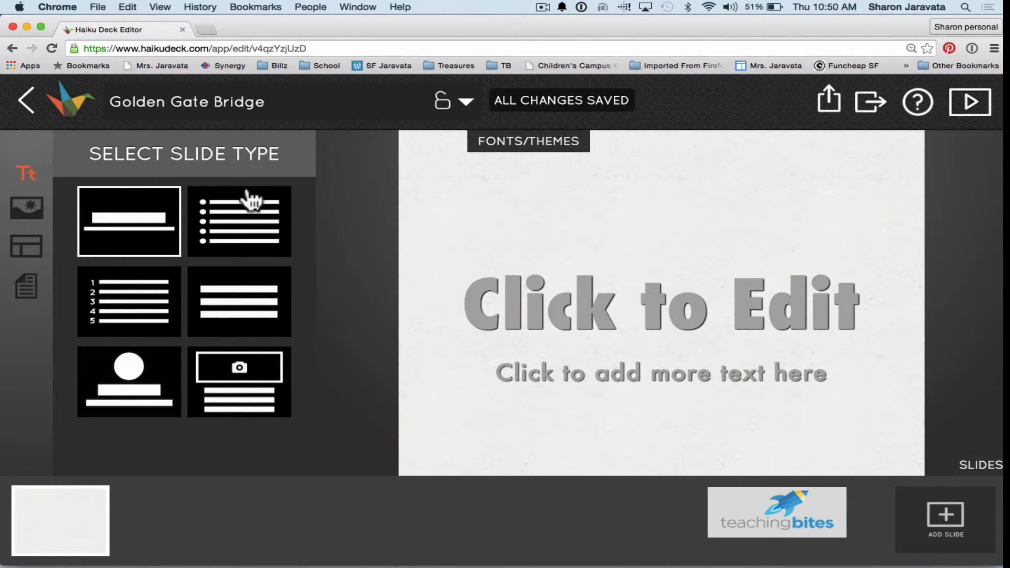
Browse the available fonts and themes and apply the Cinematic theme to the deck.
left_click(553, 298)
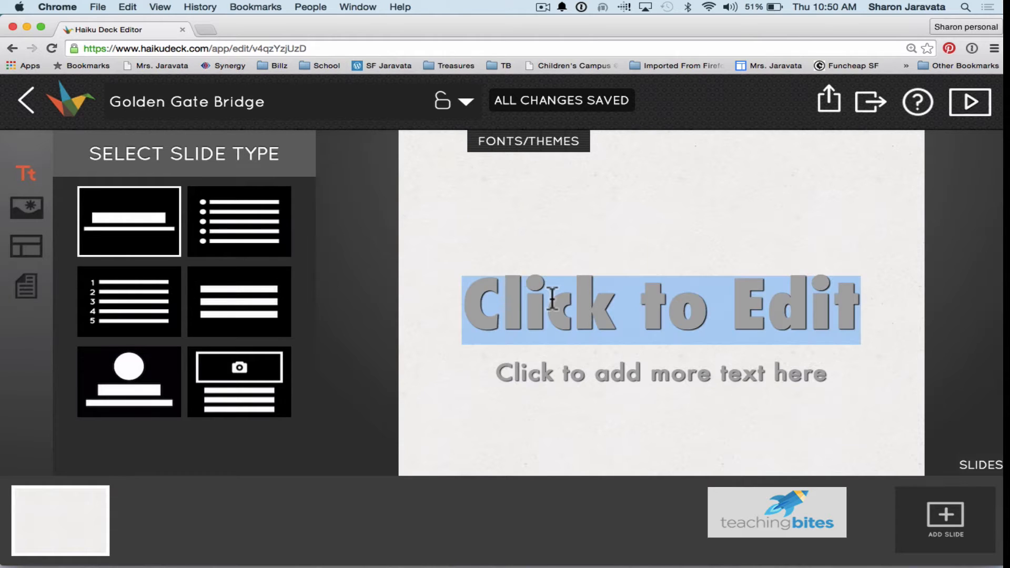
left_click(529, 142)
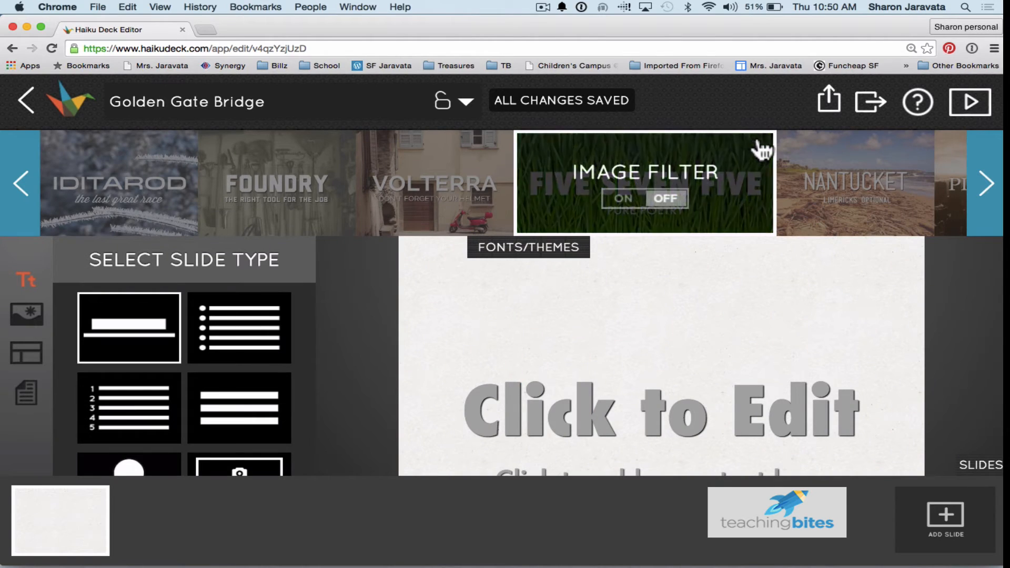
left_click(985, 183)
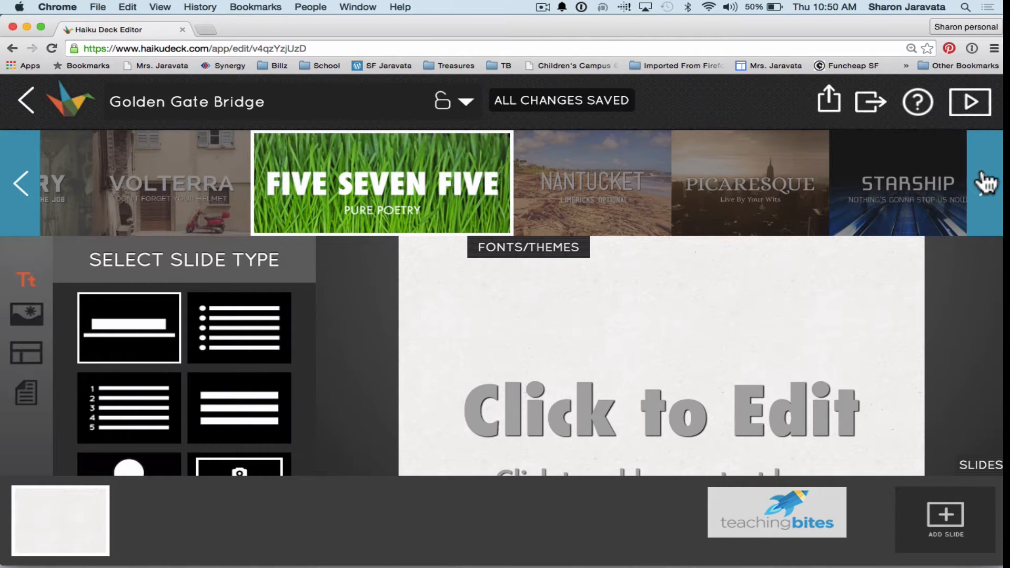
left_click(985, 182)
left_click(985, 183)
left_click(985, 183)
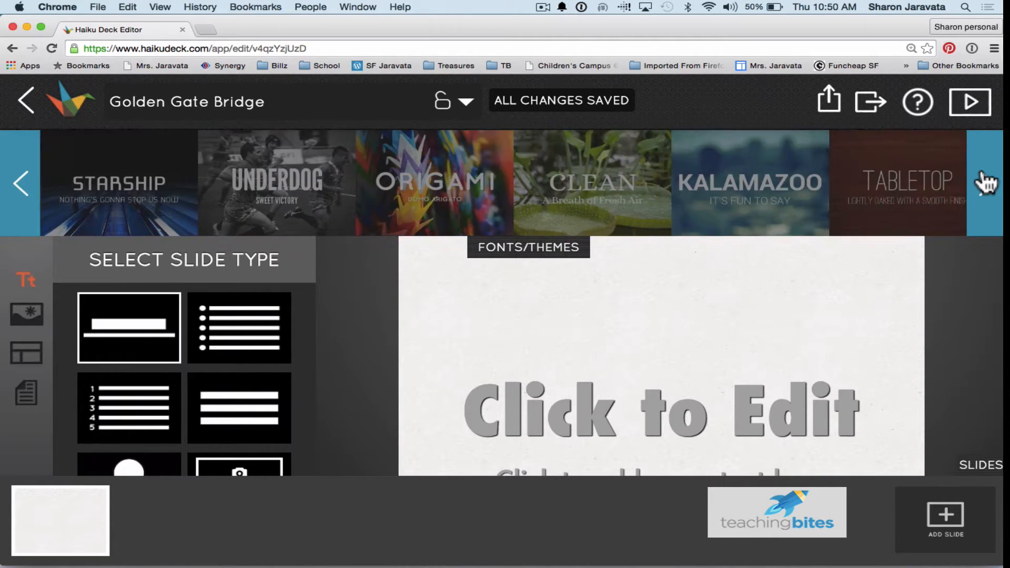
left_click(986, 182)
left_click(986, 183)
left_click(985, 182)
left_click(986, 183)
left_click(985, 183)
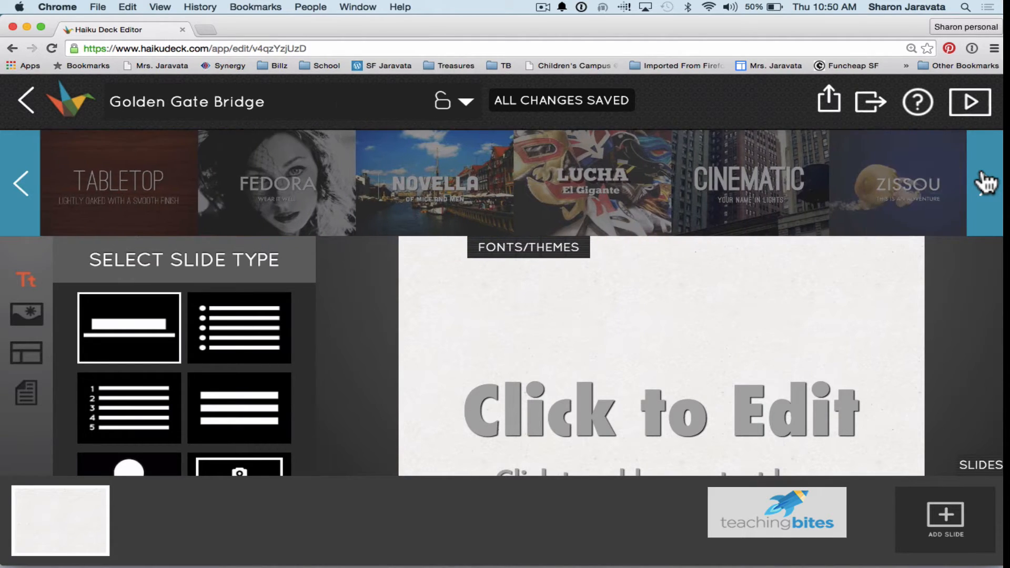
left_click(985, 182)
left_click(985, 182)
left_click(487, 194)
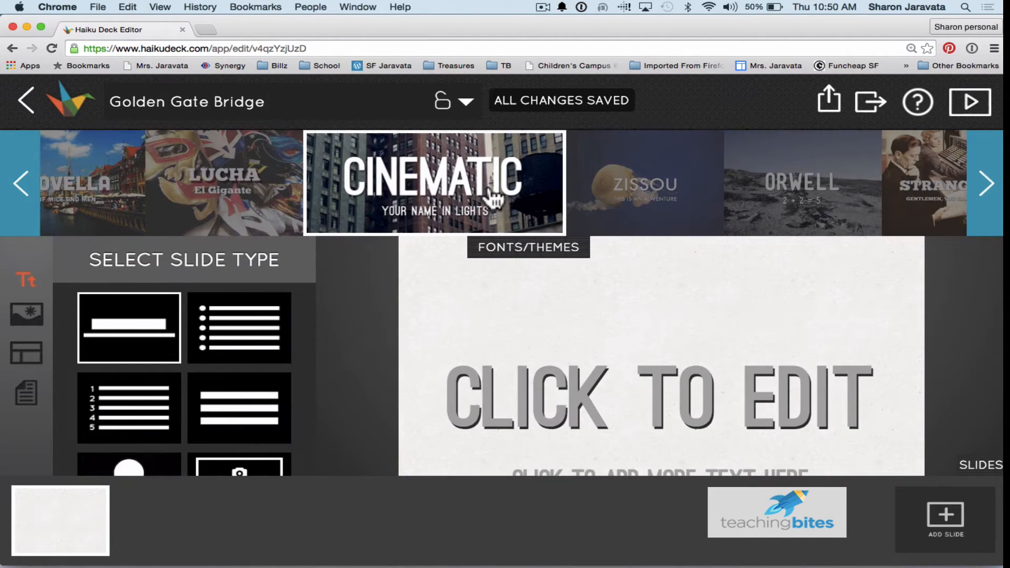
left_click(516, 265)
Replace the slide's main heading placeholder with "GOLDEN GATE BRIDGE".
left_click(515, 269)
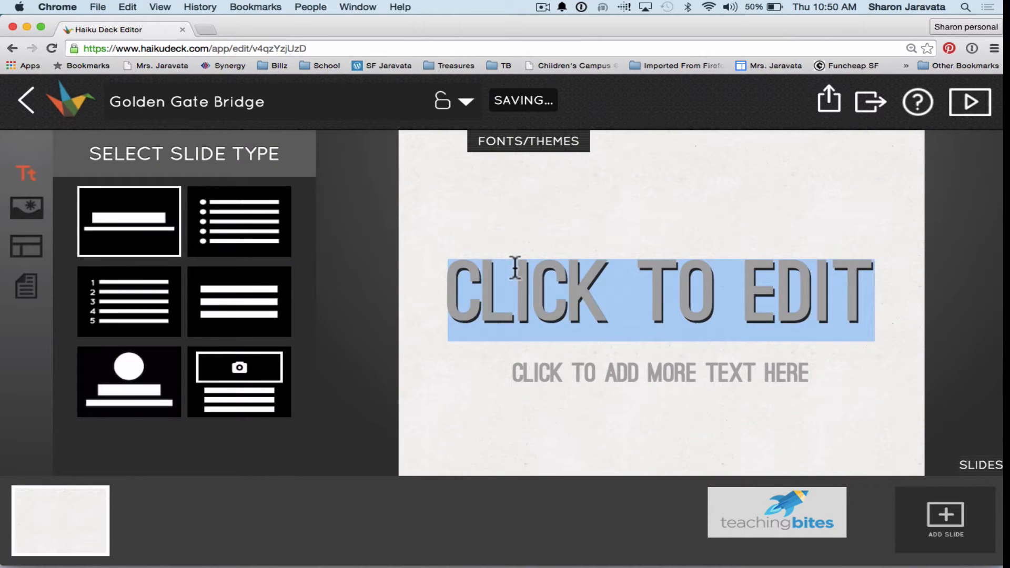
type("GOLDEN GA")
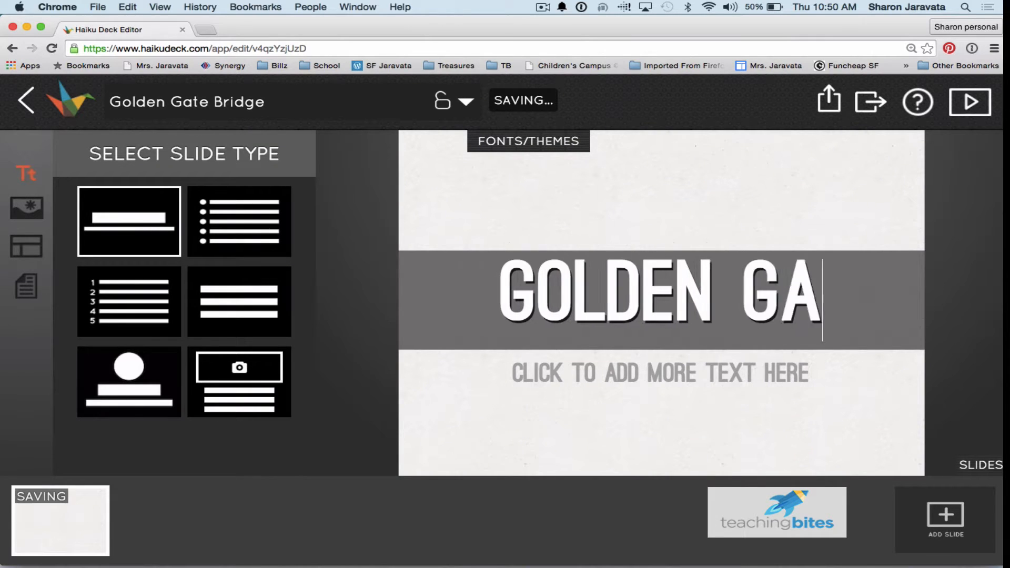
type("TE BRIDGE")
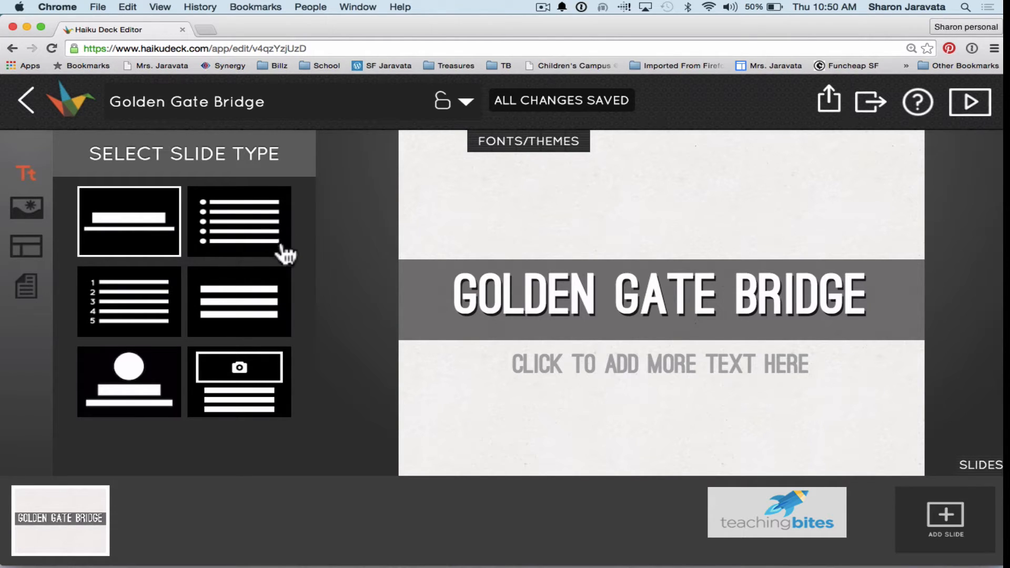
Try the bulleted list, numbered list, plain text, circular picture and picture-with-text slide types on the slide.
left_click(227, 244)
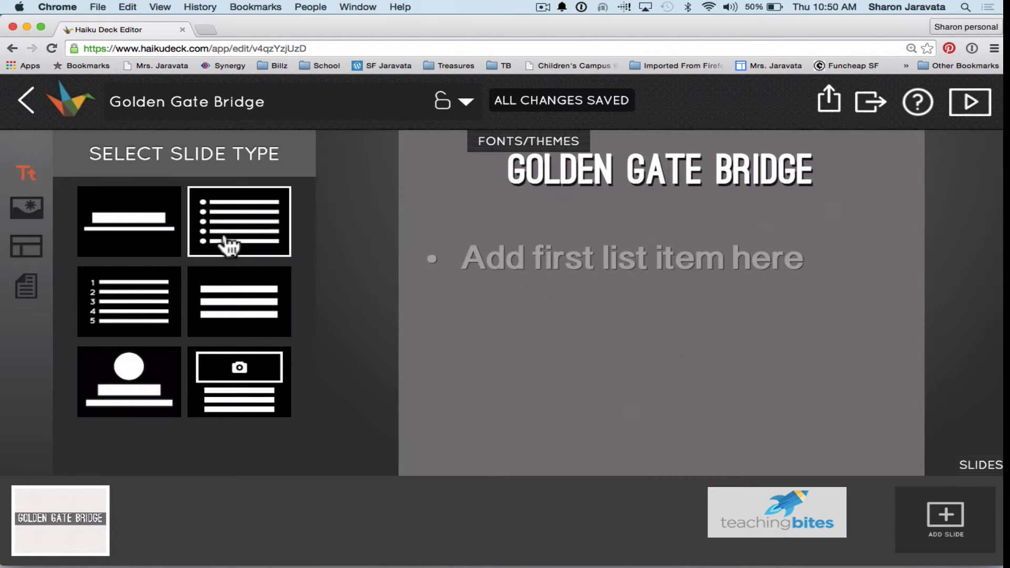
left_click(158, 300)
left_click(240, 304)
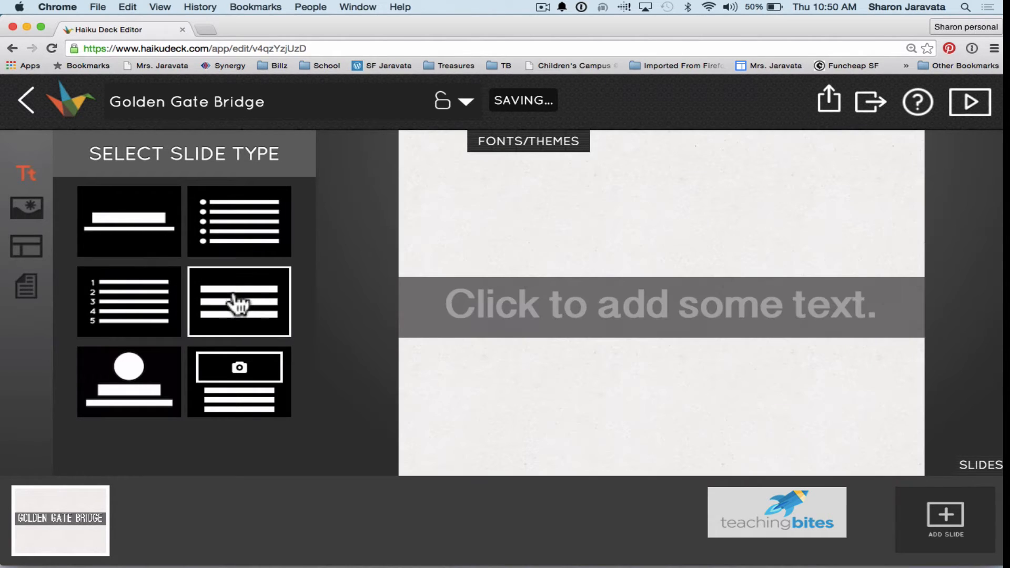
left_click(129, 381)
left_click(213, 379)
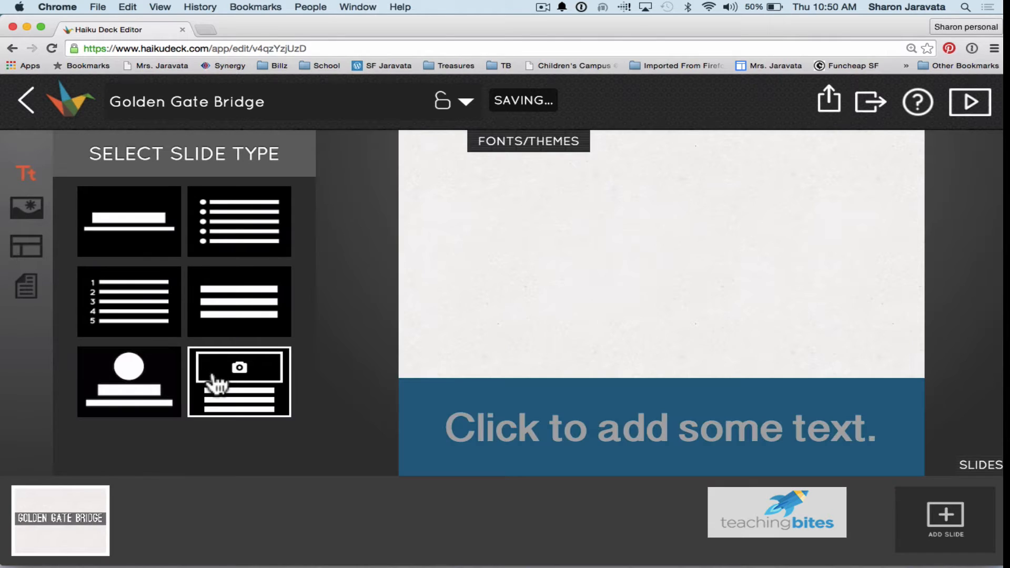
Try the bulleted list slide type with its left-aligned and centred heading layouts, and return the slide to the heading-and-subheading type.
left_click(217, 231)
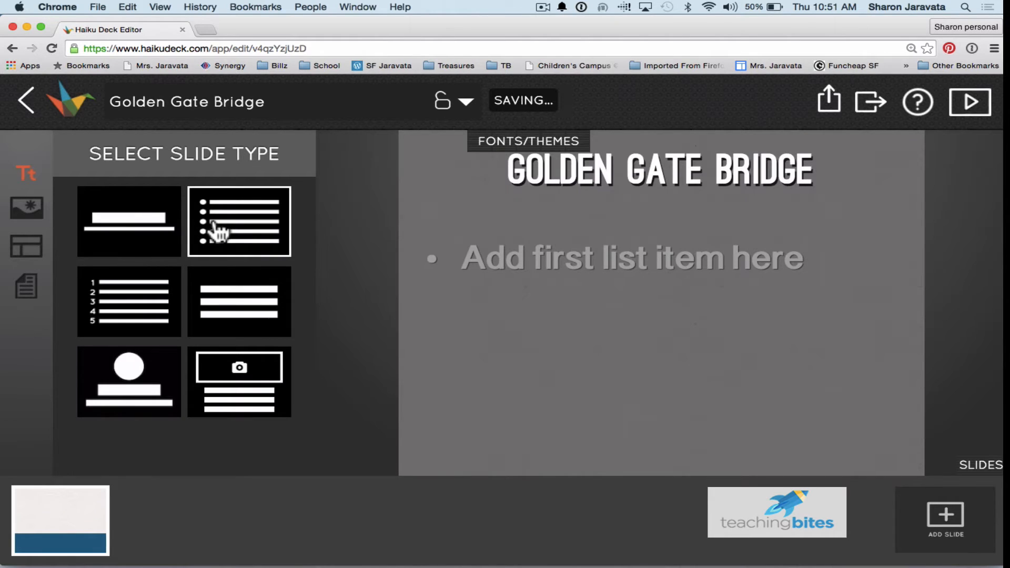
left_click(30, 251)
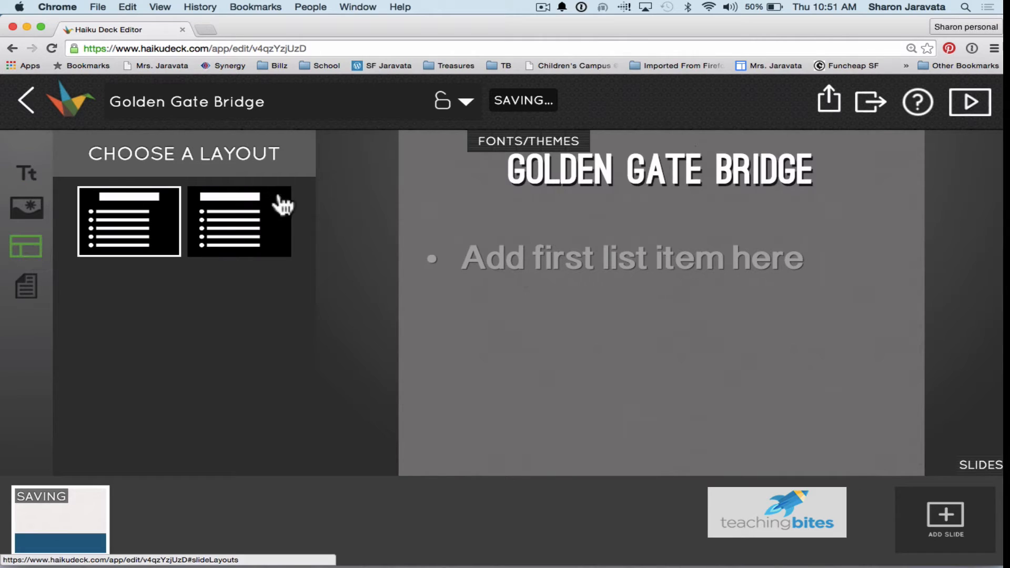
left_click(260, 226)
left_click(158, 227)
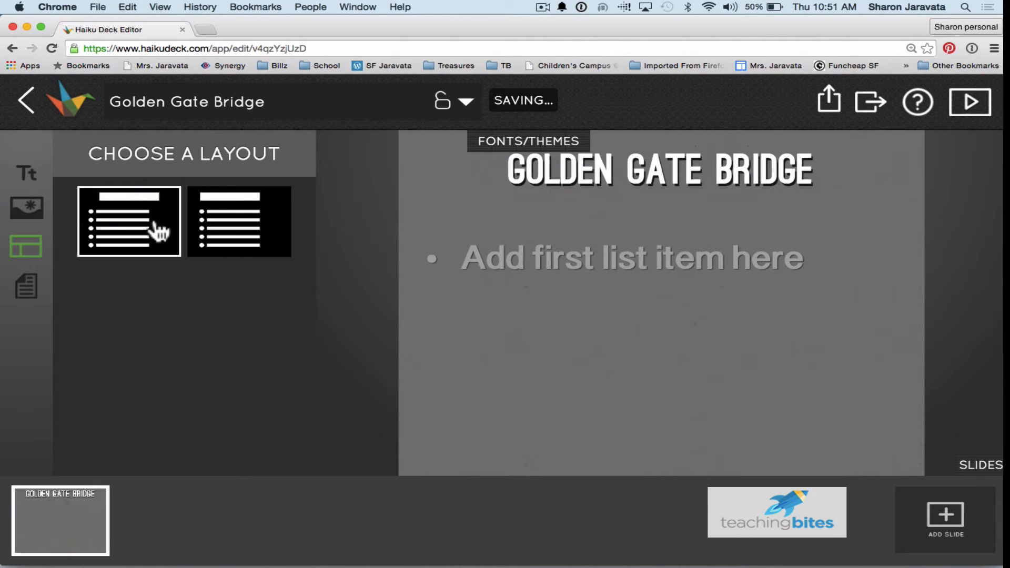
left_click(243, 230)
left_click(32, 180)
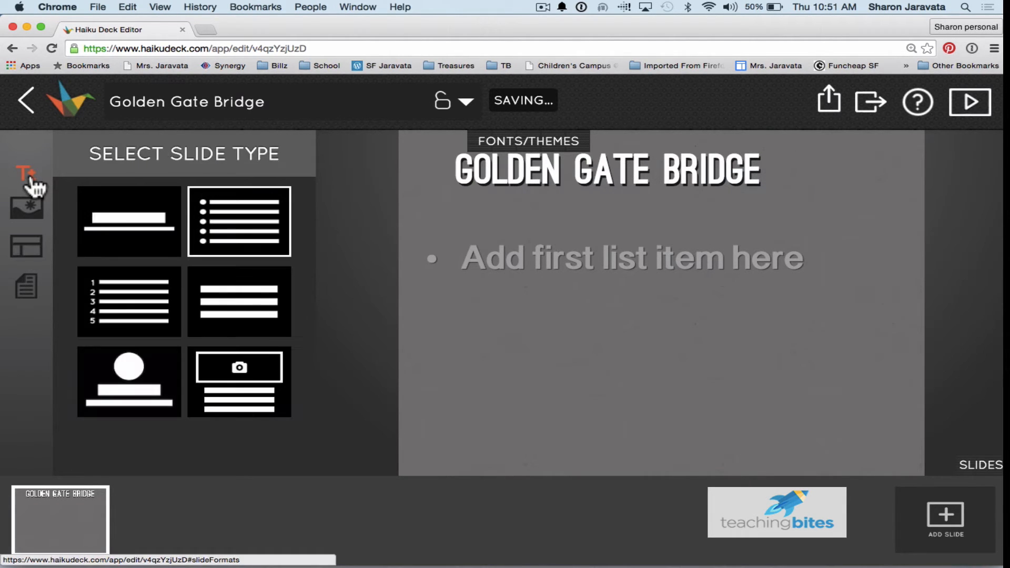
left_click(102, 225)
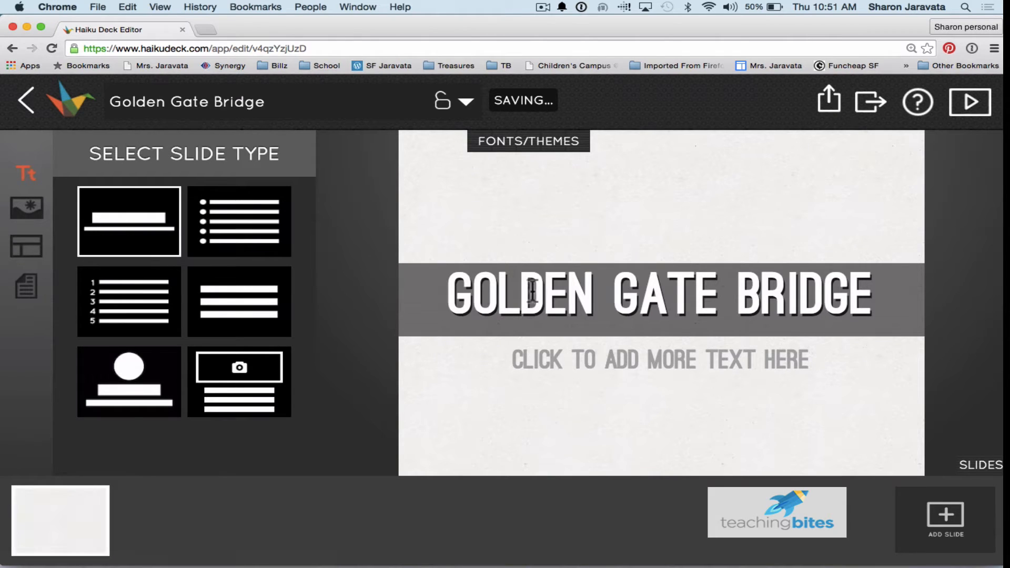
Look through the upload sources offered for adding own pictures as the slide background, and close the dialog.
left_click(33, 221)
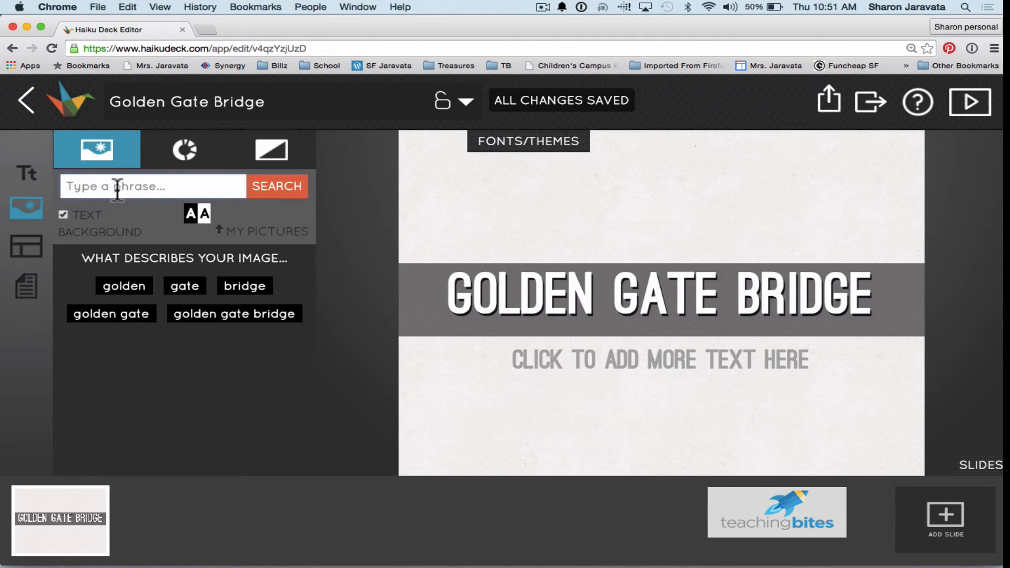
left_click(244, 236)
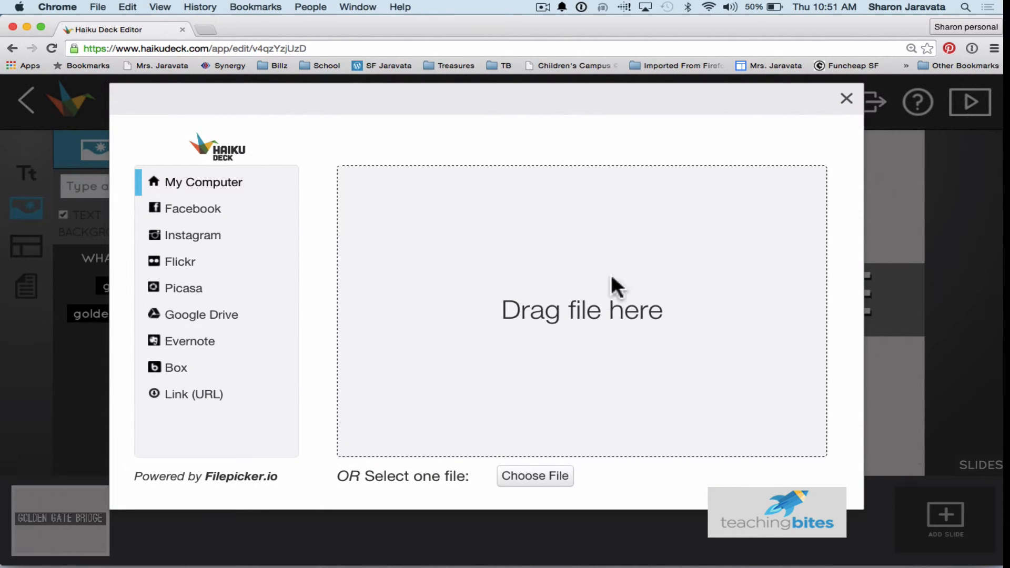
left_click(845, 99)
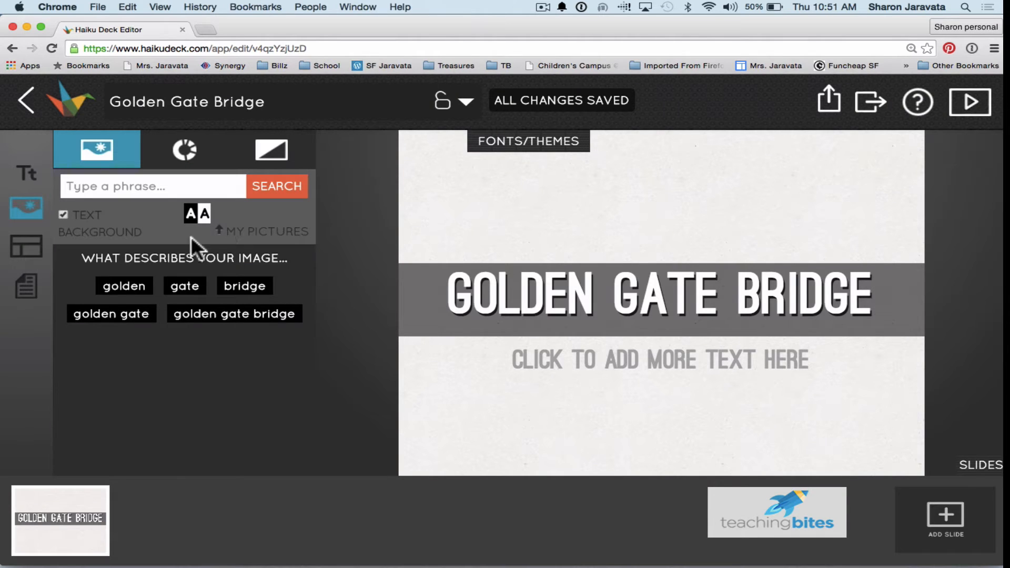
Examine the chart types, solid theme colors and custom color picker for slide backgrounds, and return to the image options.
left_click(186, 158)
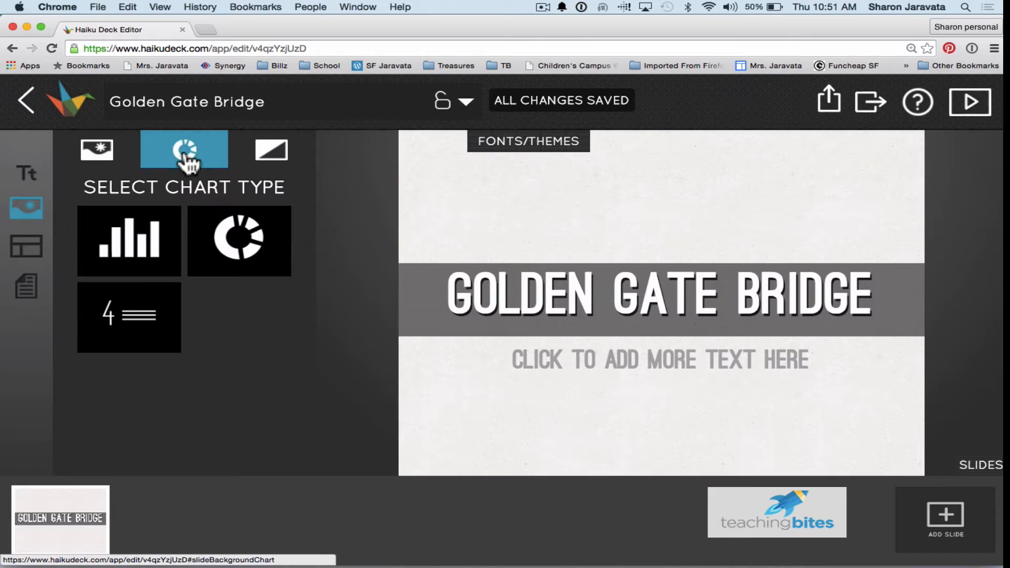
left_click(267, 152)
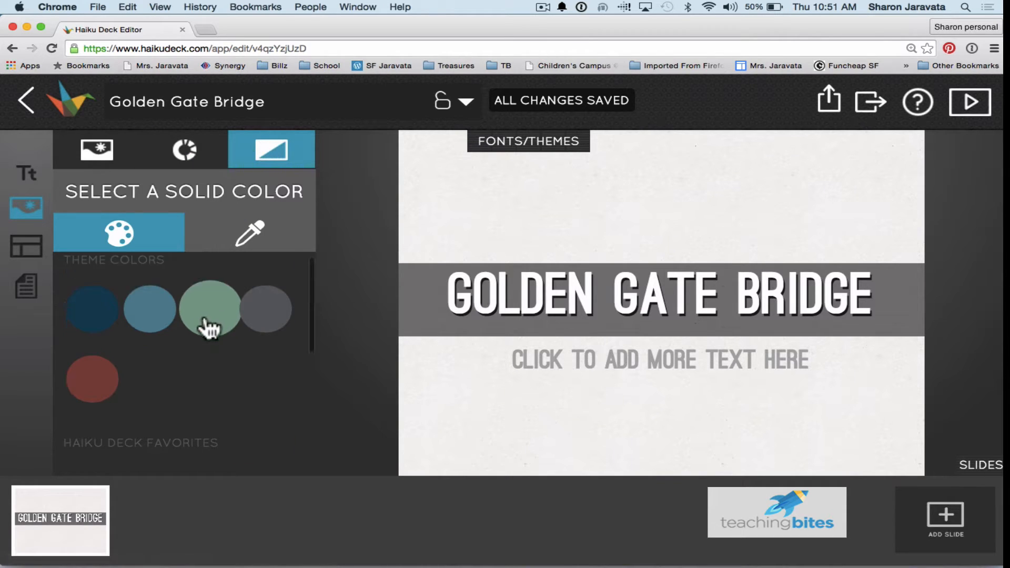
scroll(210, 321, "down", 4)
left_click(249, 234)
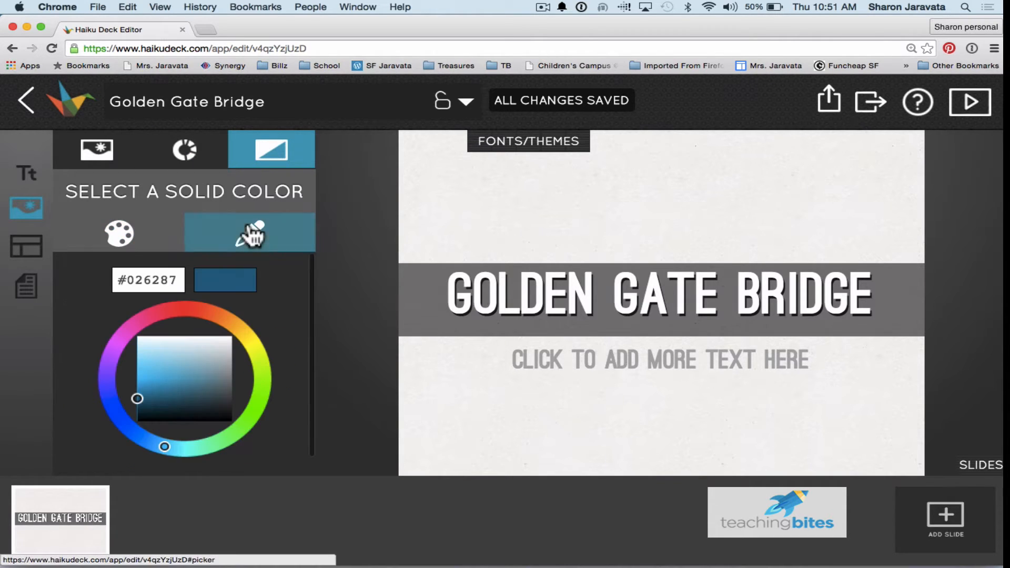
left_click(102, 164)
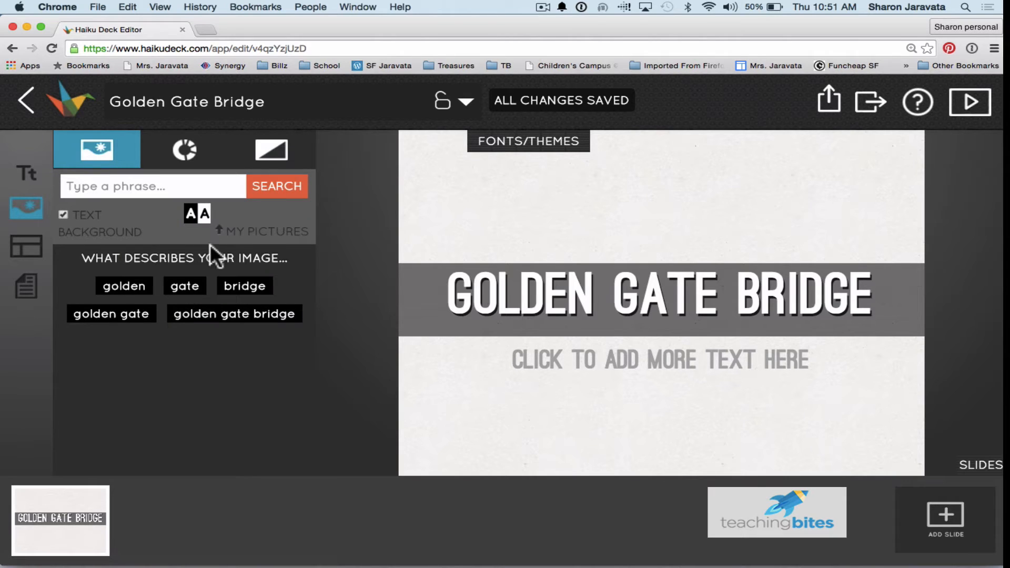
Try switching the text background off and on and changing the text between black and white.
left_click(63, 216)
left_click(63, 216)
left_click(204, 215)
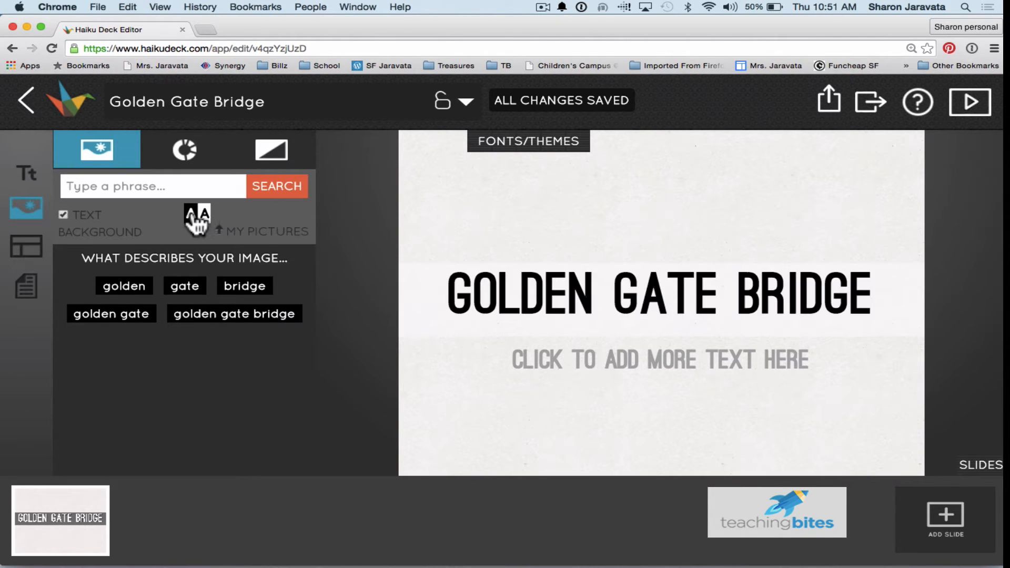
left_click(204, 214)
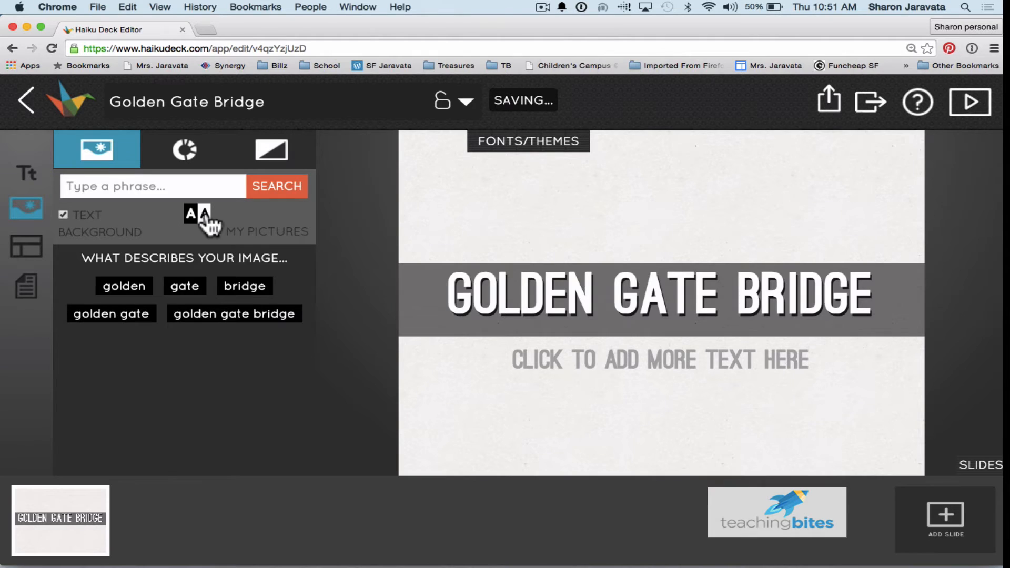
left_click(205, 213)
left_click(192, 213)
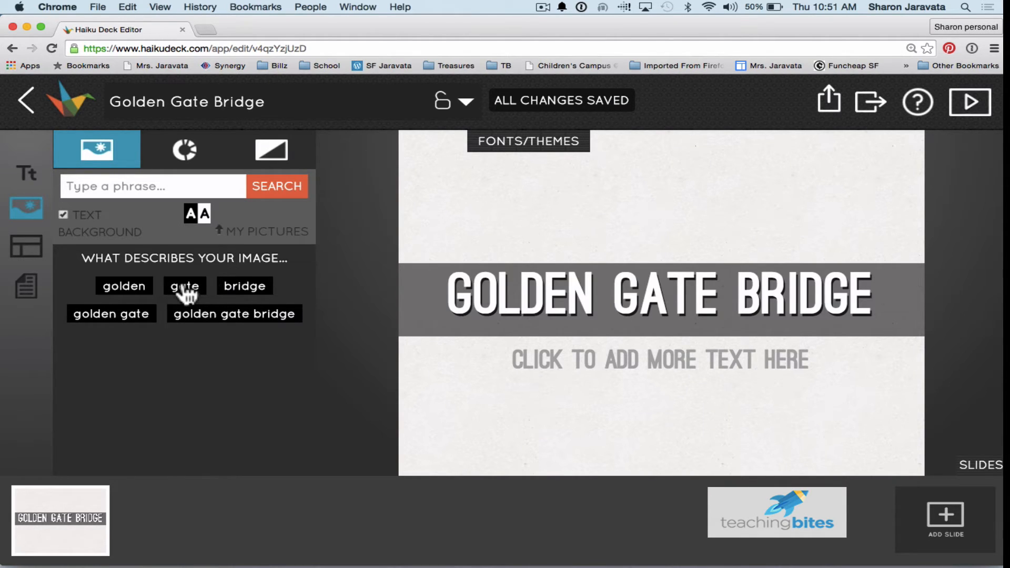
Search for "golden gate bridge" images and set the photo of the bridge under a blue and yellow sunset sky as background.
left_click(213, 315)
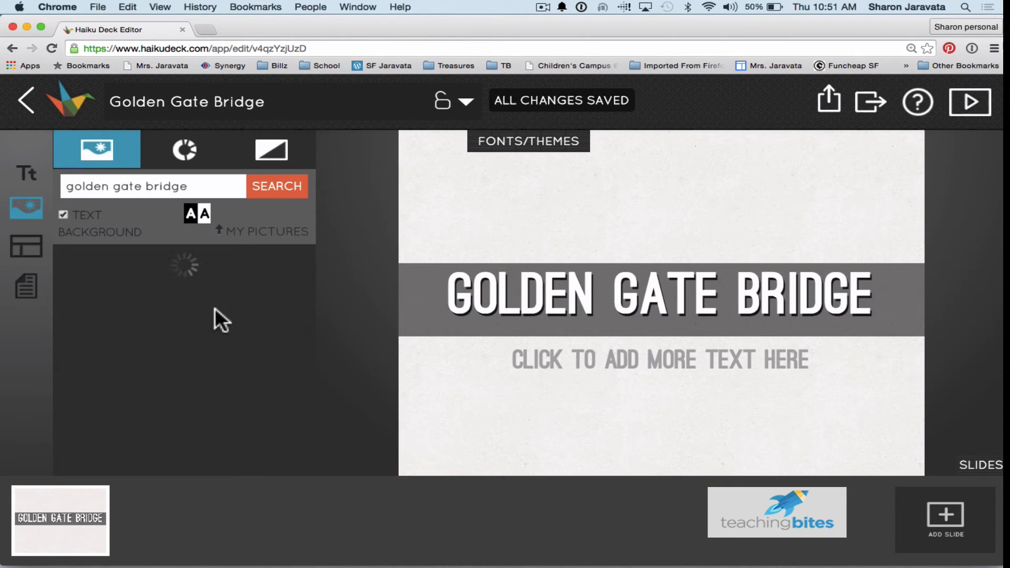
scroll(216, 313, "down", 5)
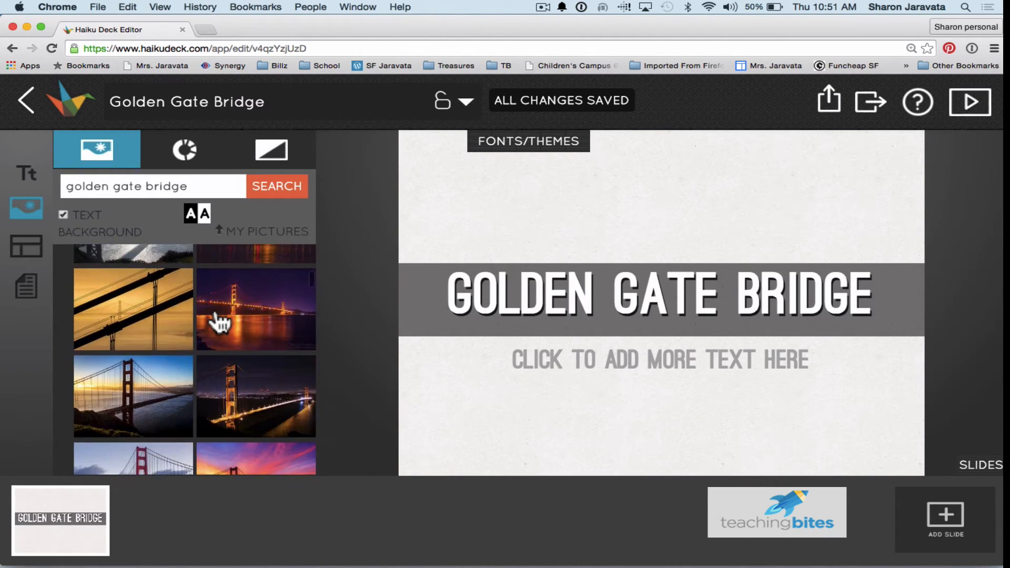
left_click(143, 326)
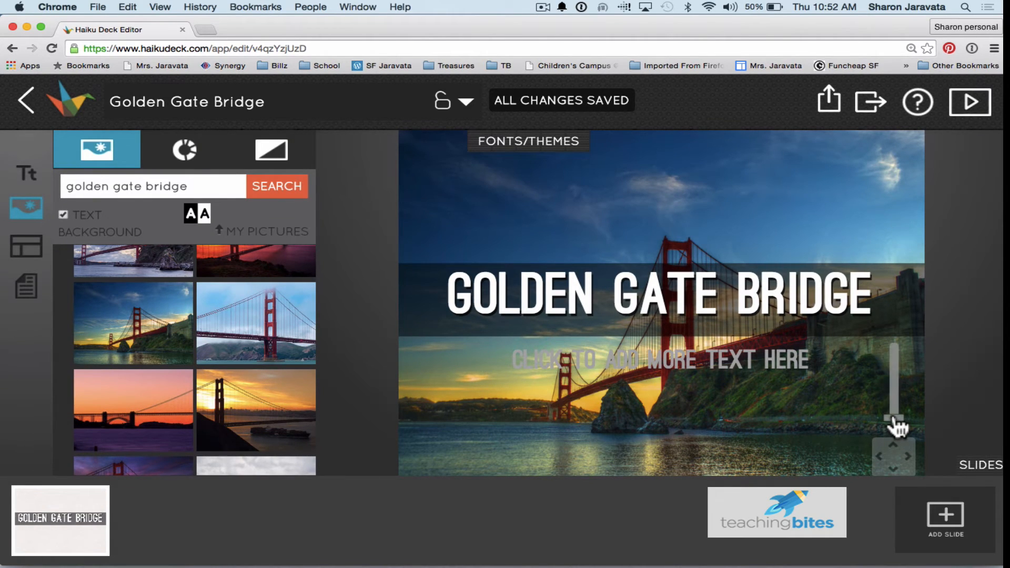
Enlarge the title slide's background photo and shift it slightly upward within the frame.
left_click_drag(897, 425, 897, 399)
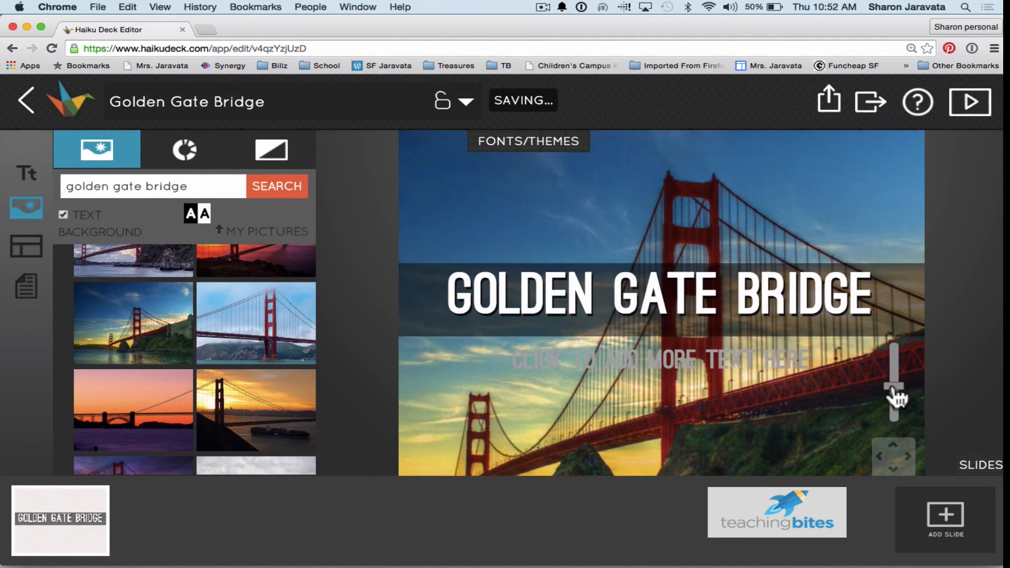
left_click(895, 469)
left_click(899, 473)
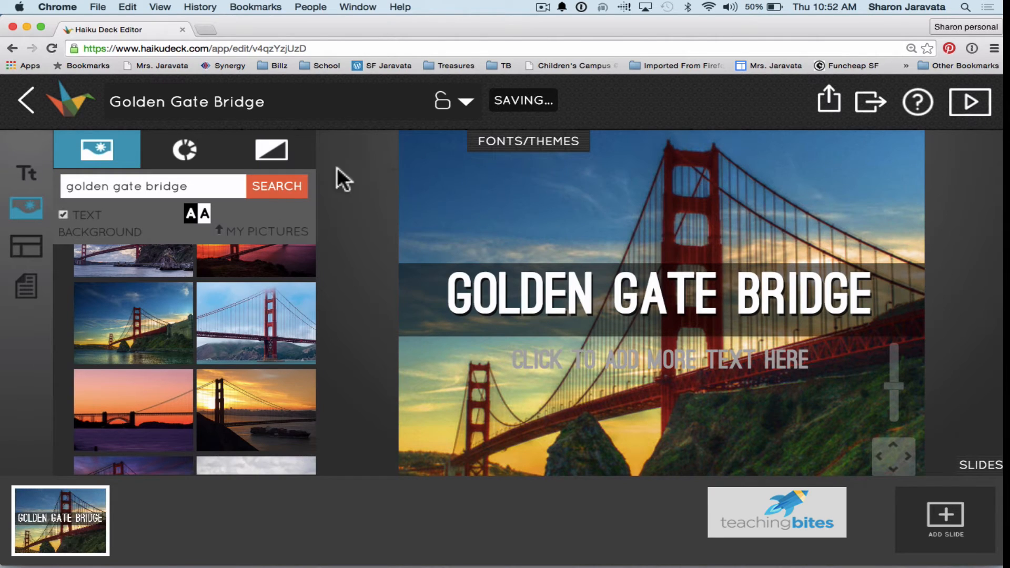
View the title slide's public notes area, and add a second slide using the bulleted list type.
left_click(26, 287)
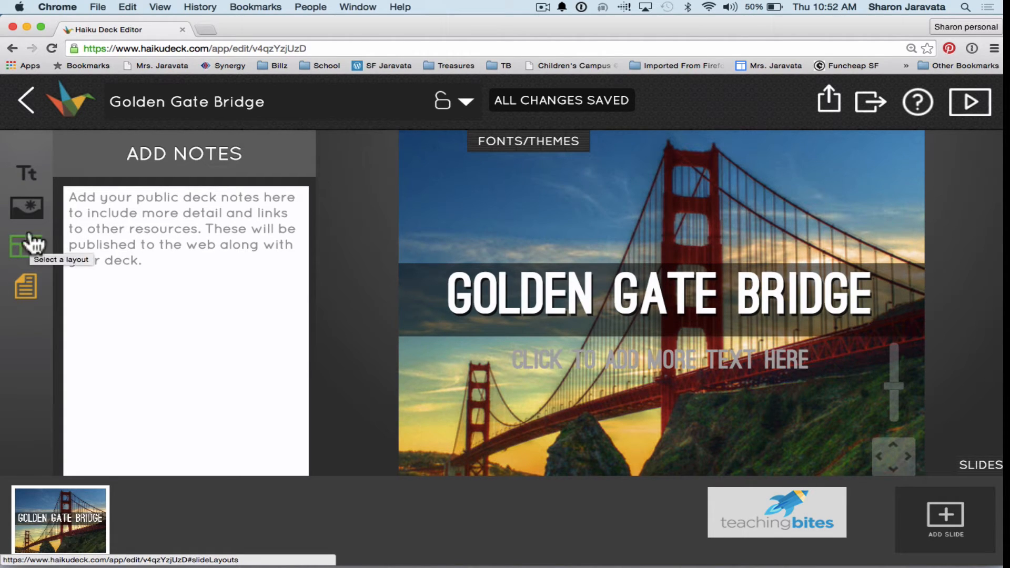
left_click(28, 177)
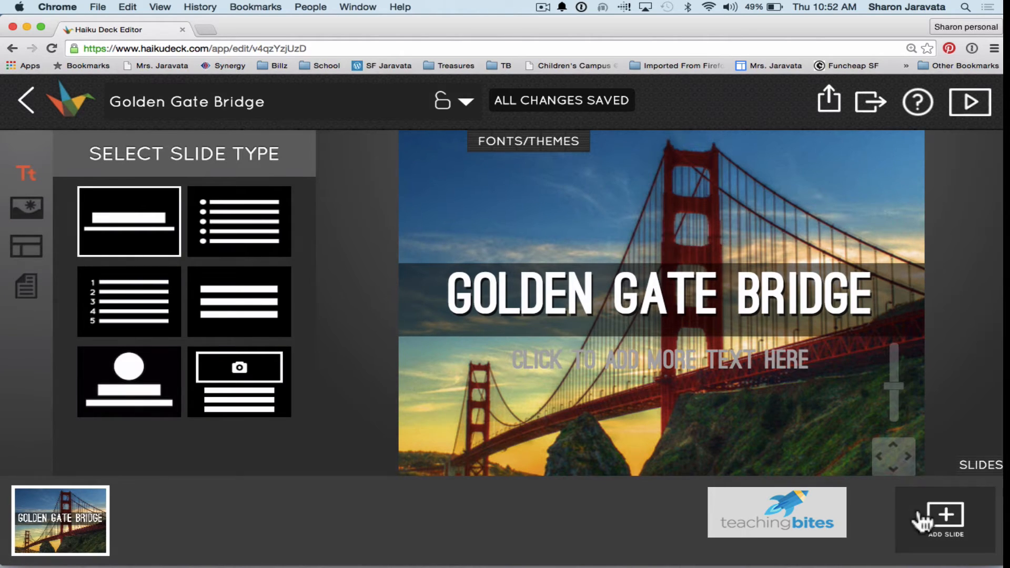
left_click(942, 516)
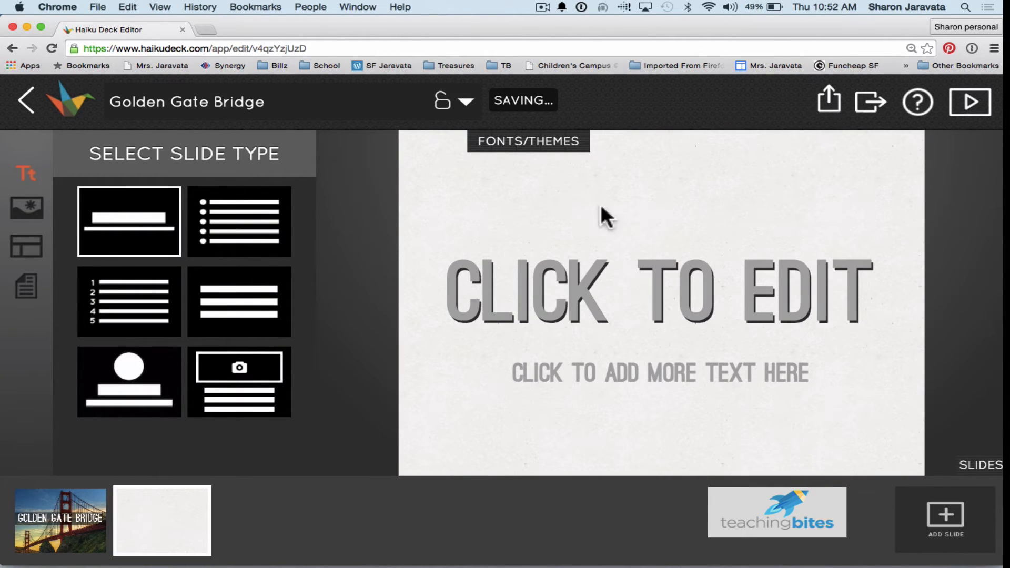
left_click(234, 226)
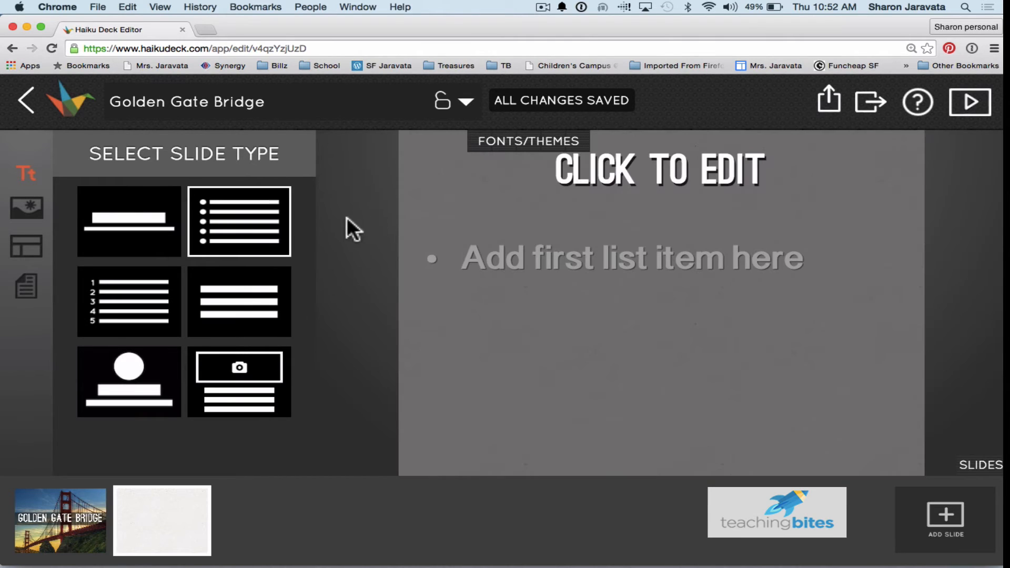
Enter "FUN FACTS" as the heading of the bulleted slide.
left_click(647, 183)
type("FUN FC")
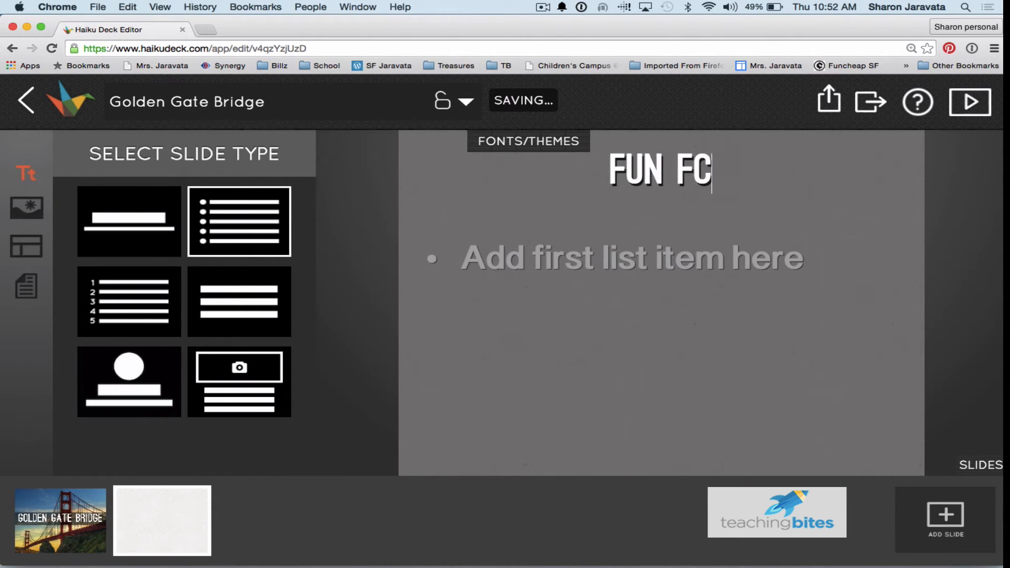
key("BackSpace")
type("ACTS")
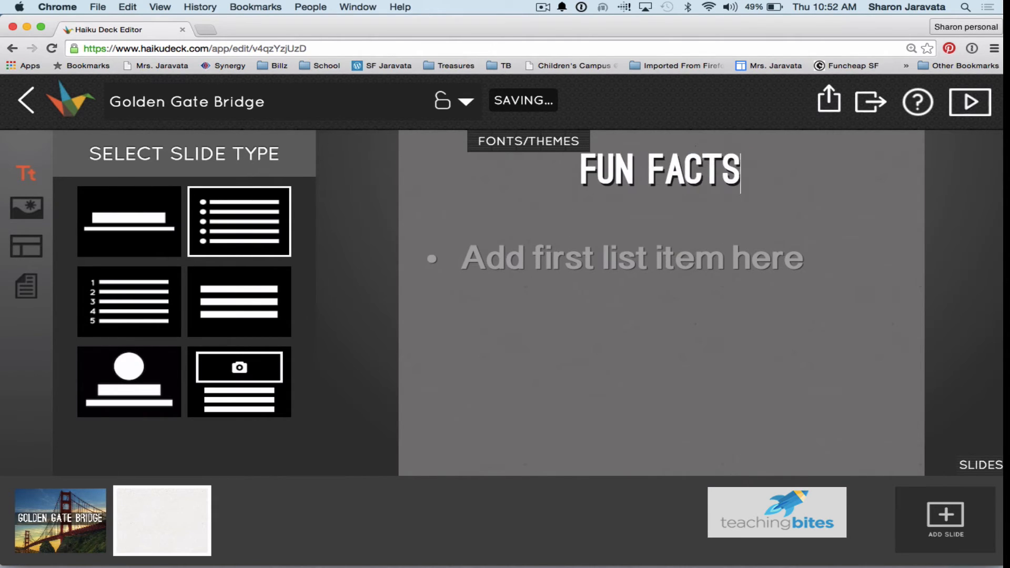
Enter "international orange" as the first list item under the FUN FACTS heading.
left_click(508, 248)
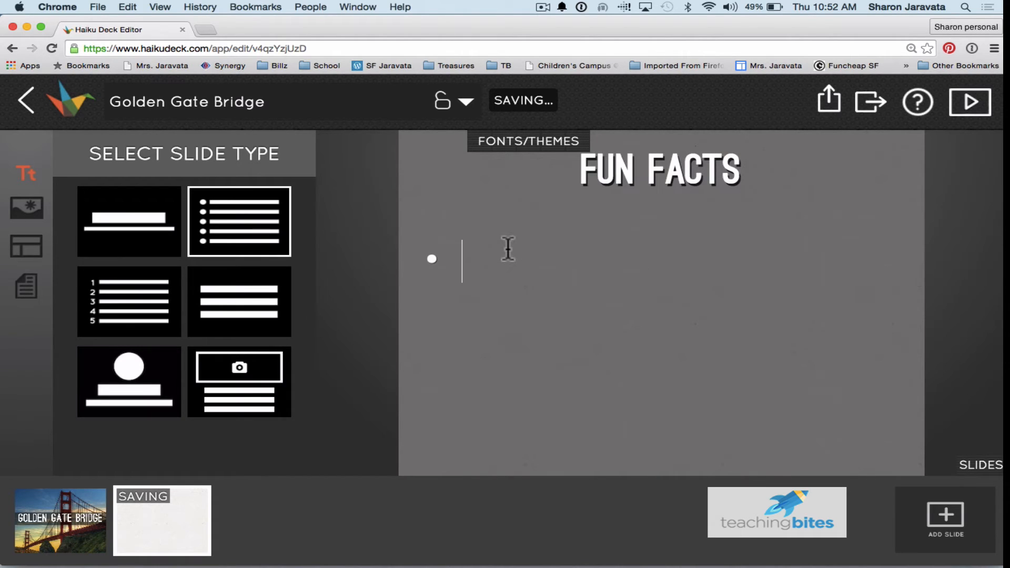
type("inte")
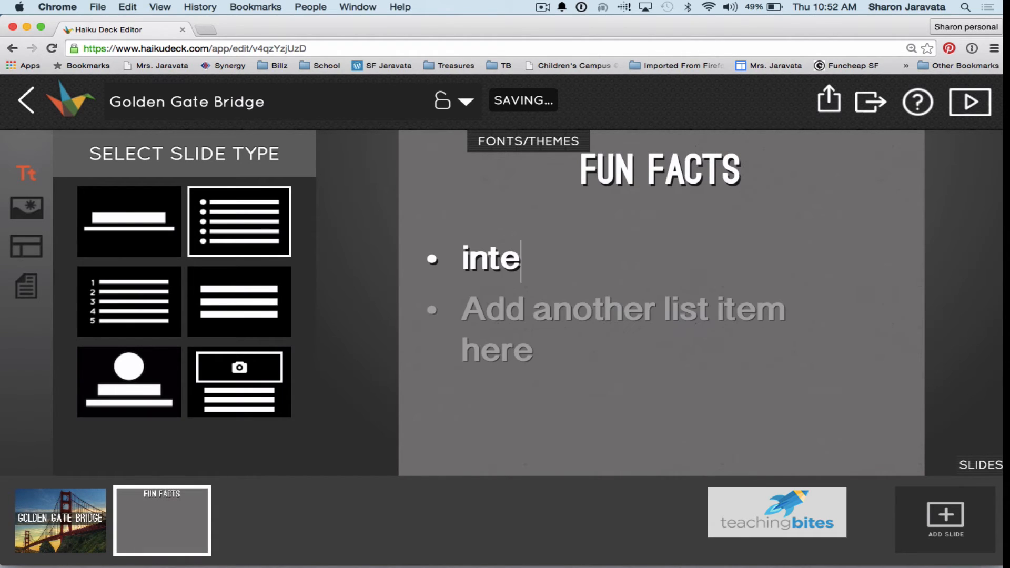
type("rnationa")
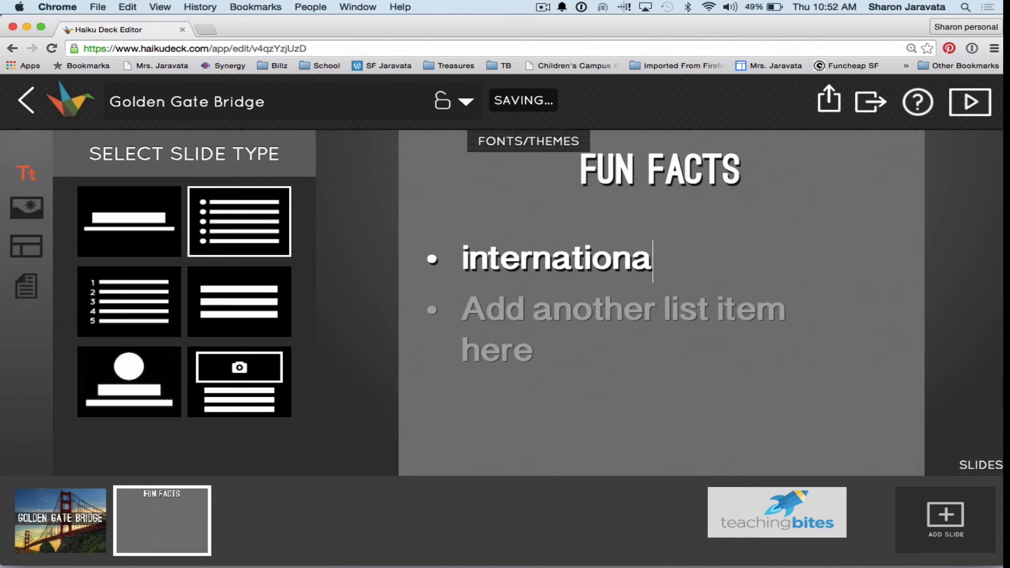
type("l organ")
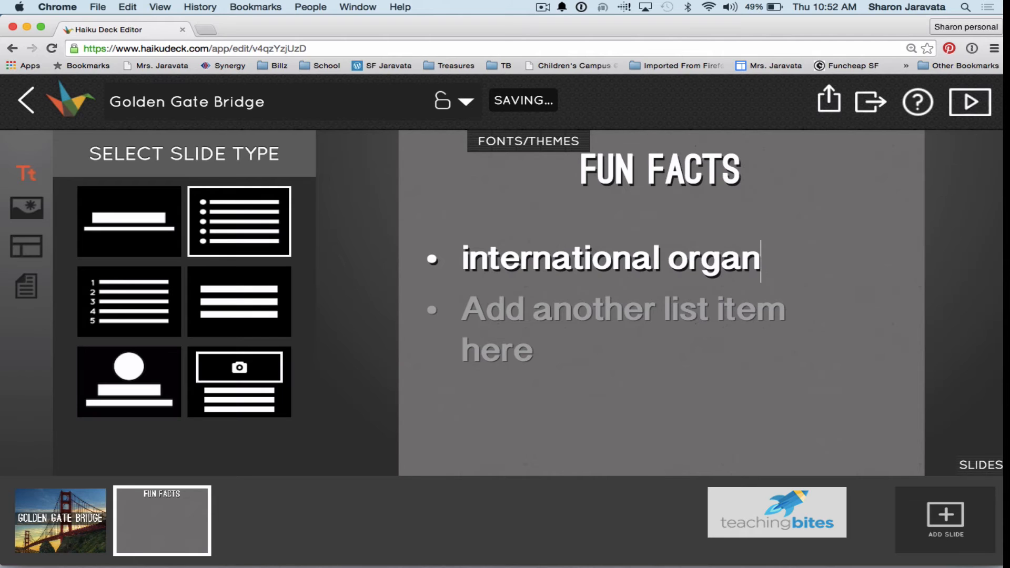
key("BackSpace")
key("BackSpace")
key("BackSpace")
type("ange")
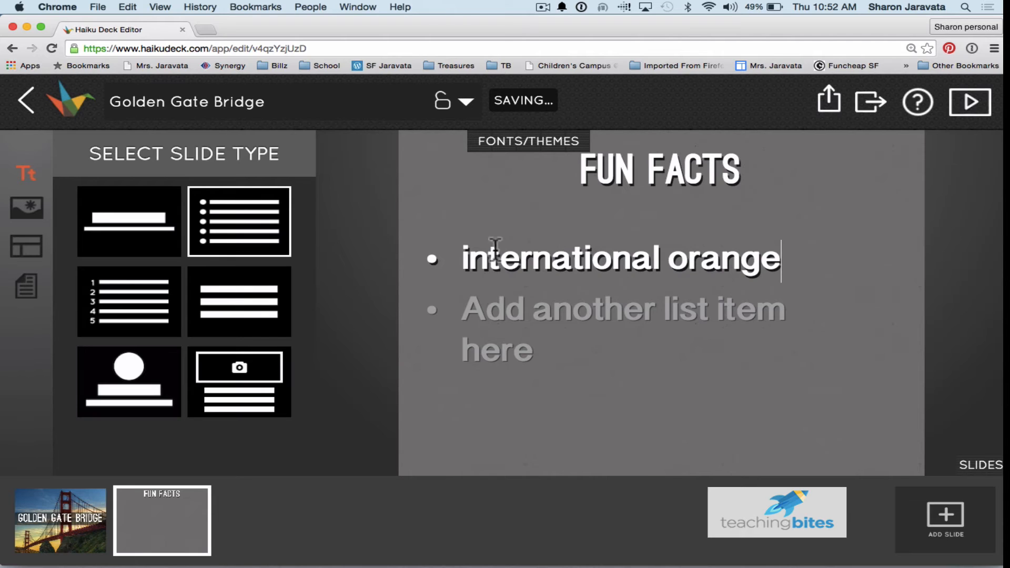
Add "second longest main span" as the second list item on the FUN FACTS slide.
left_click(472, 310)
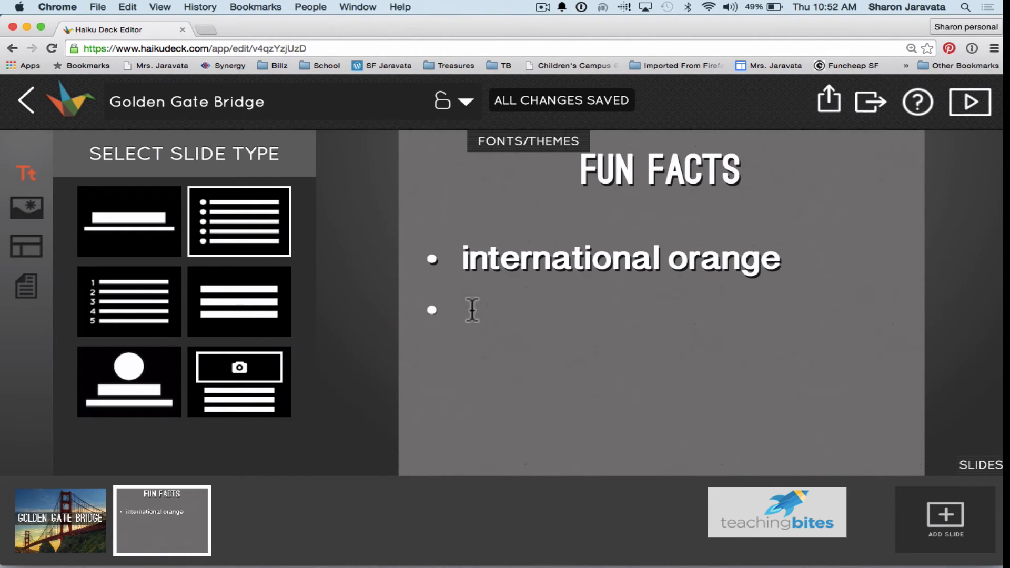
type("second")
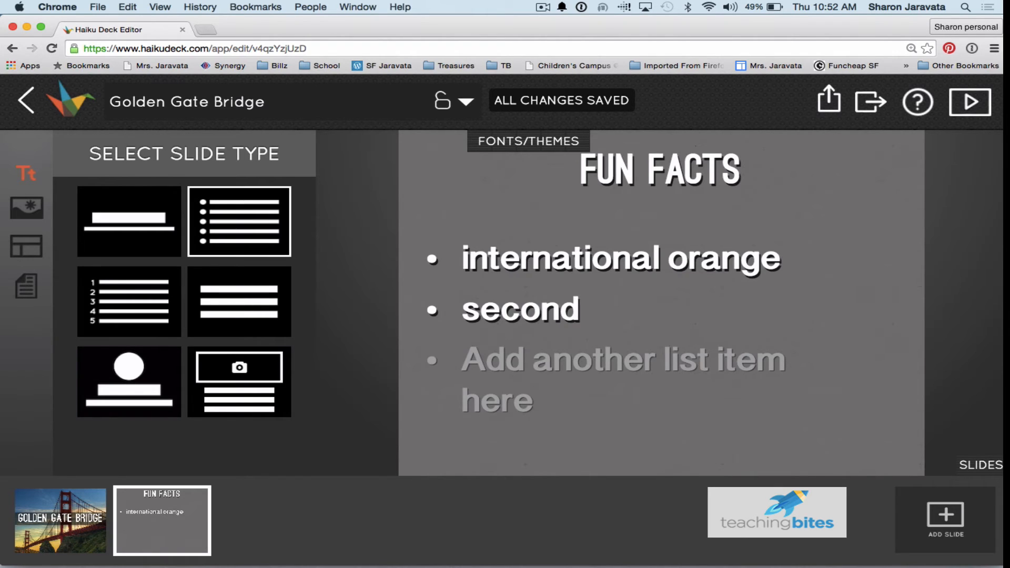
type(" longest main ")
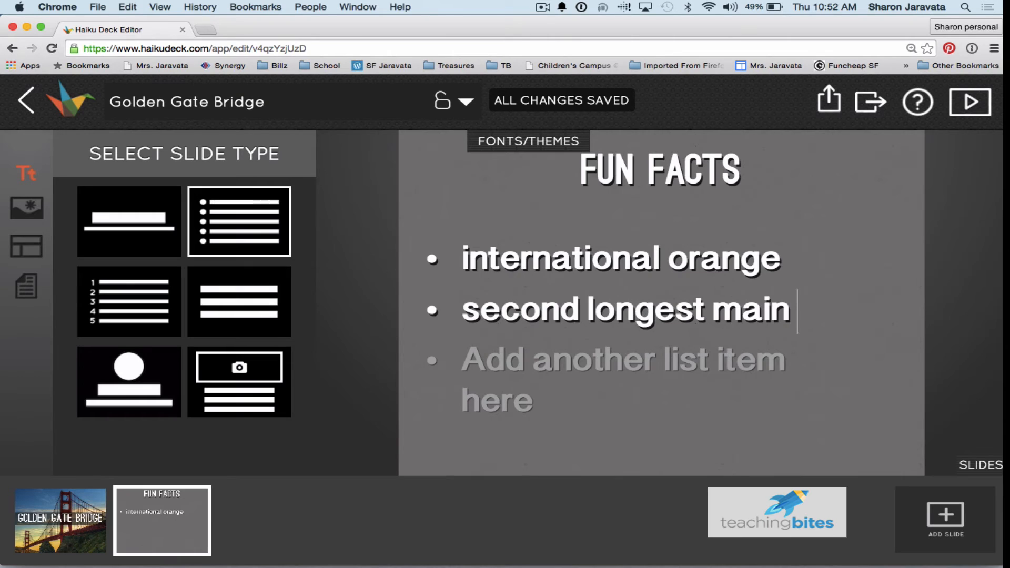
type("span")
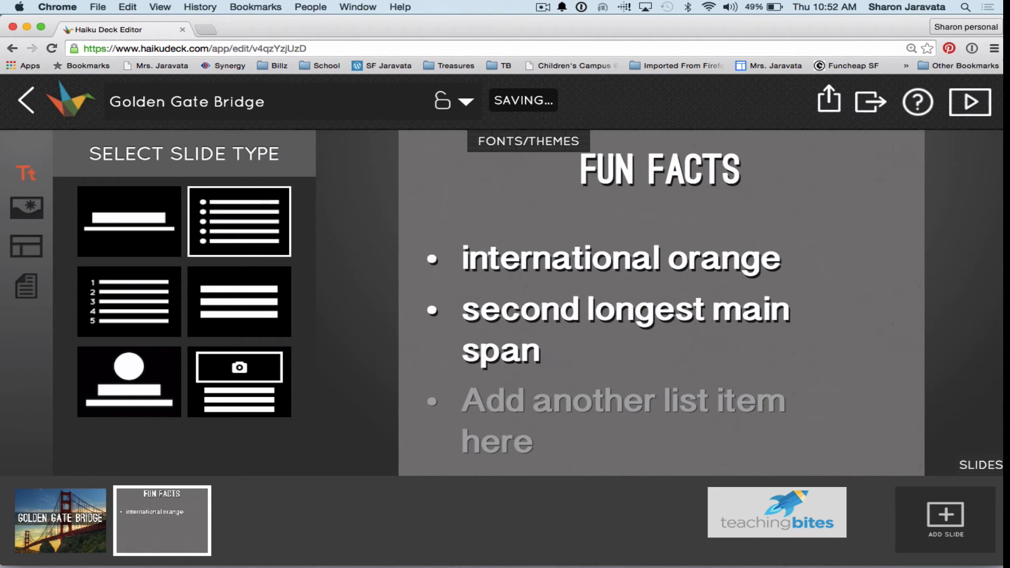